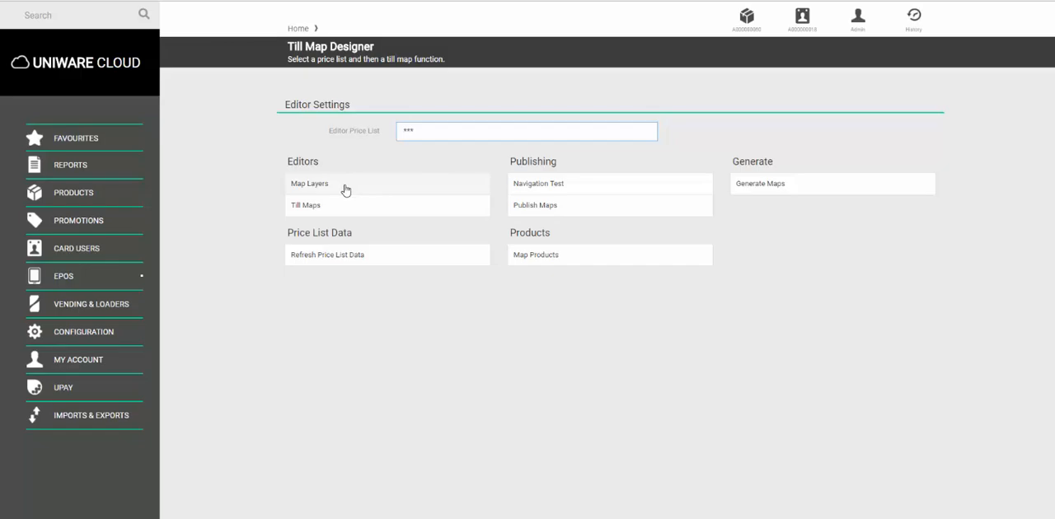
Start a new button layer in Map Layers using the Large Button Template XGA B template
click(345, 191)
click(393, 174)
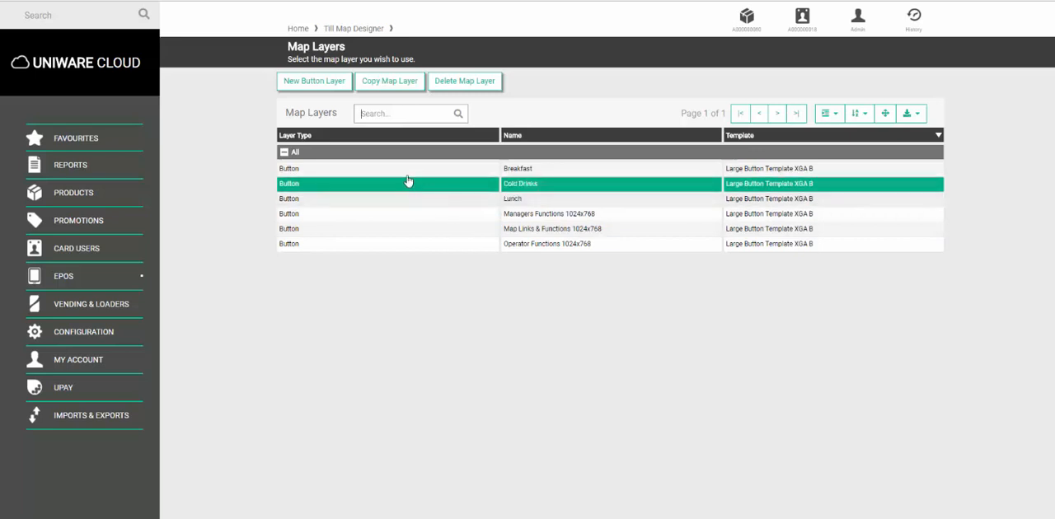
click(319, 86)
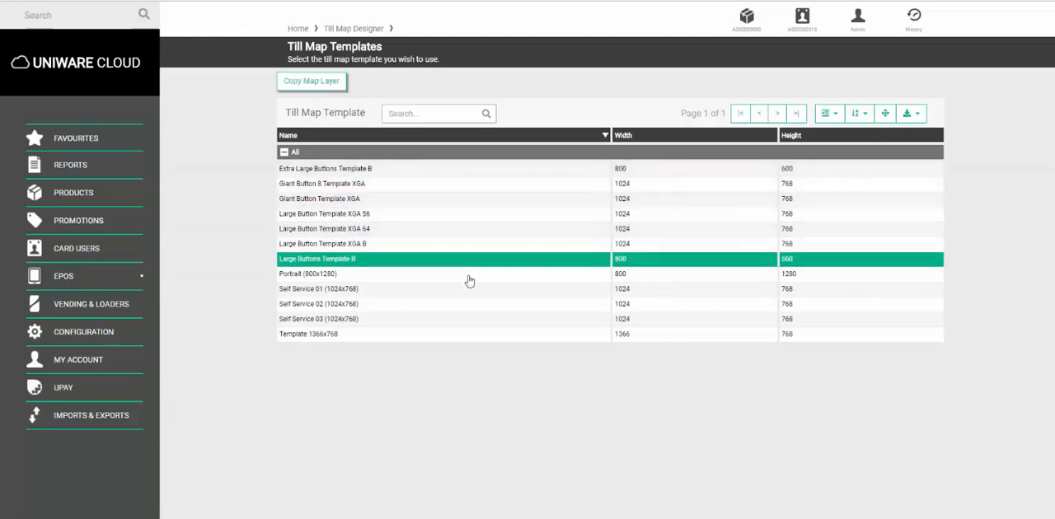
click(387, 247)
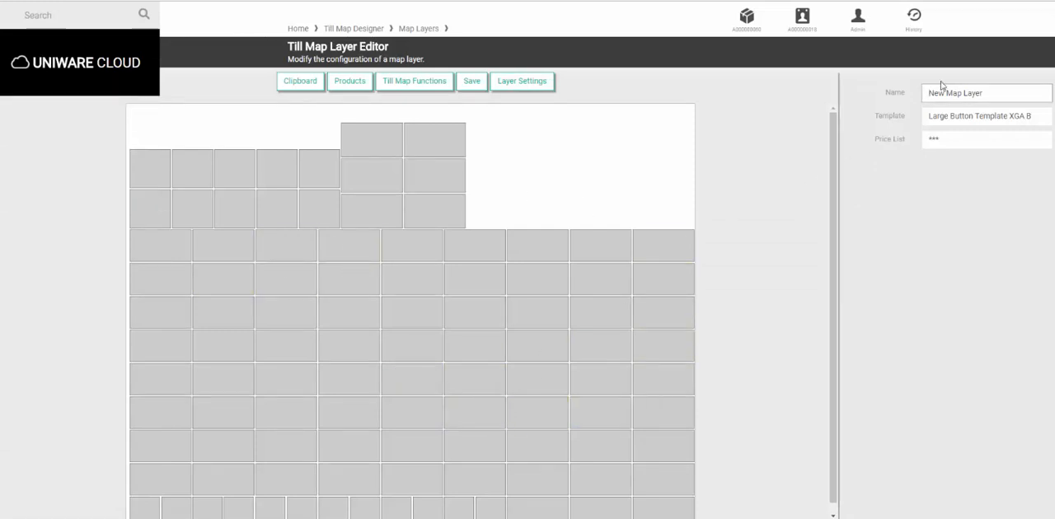
Name the new map layer Hot Drinks
drag(990, 93, 919, 100)
text(Hot Drinks)
click(904, 246)
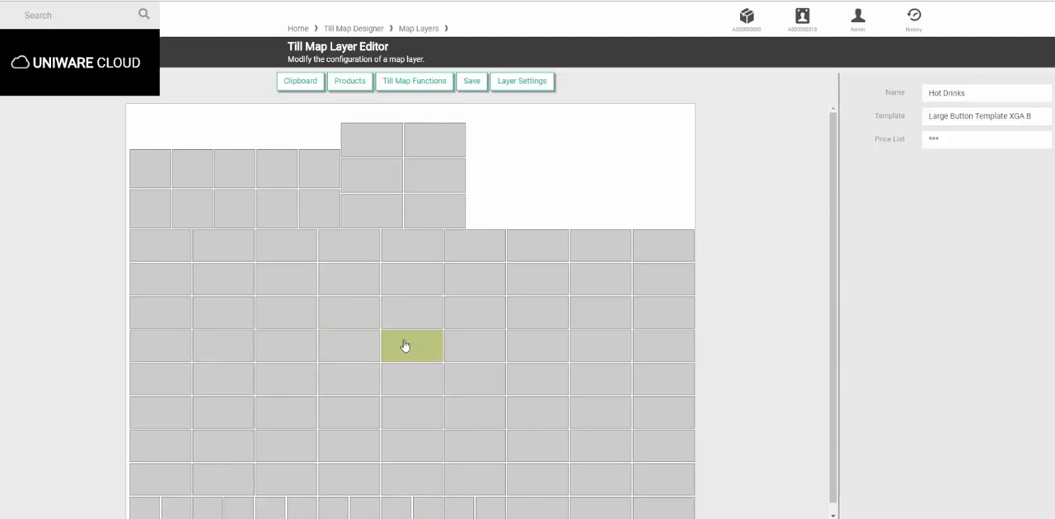
Search the products filtered by Group 2 set to HOTDRK
click(354, 84)
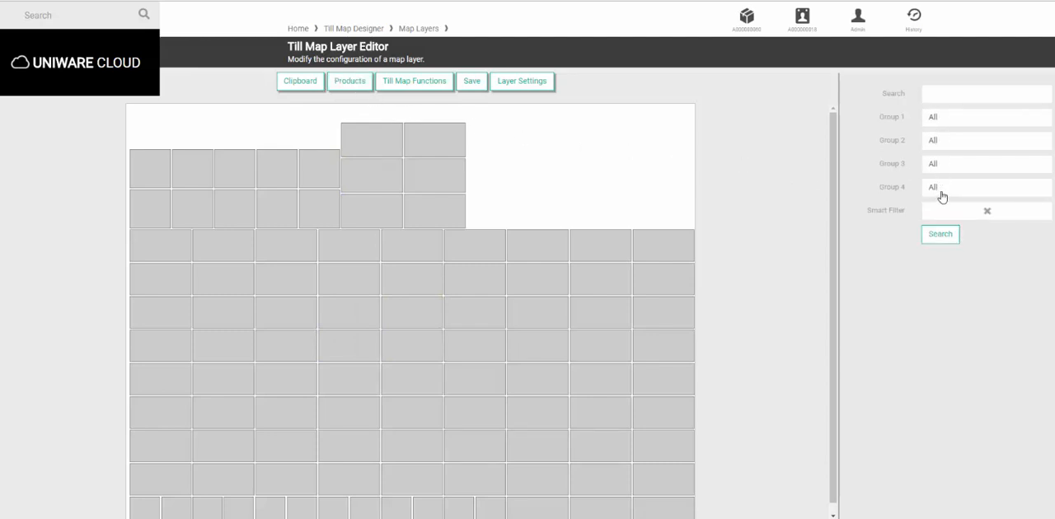
click(934, 143)
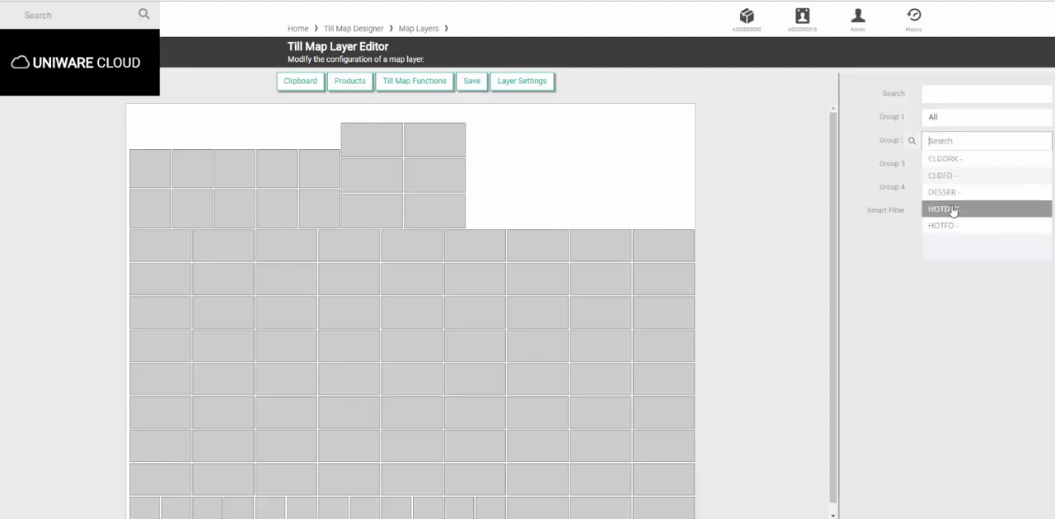
click(951, 211)
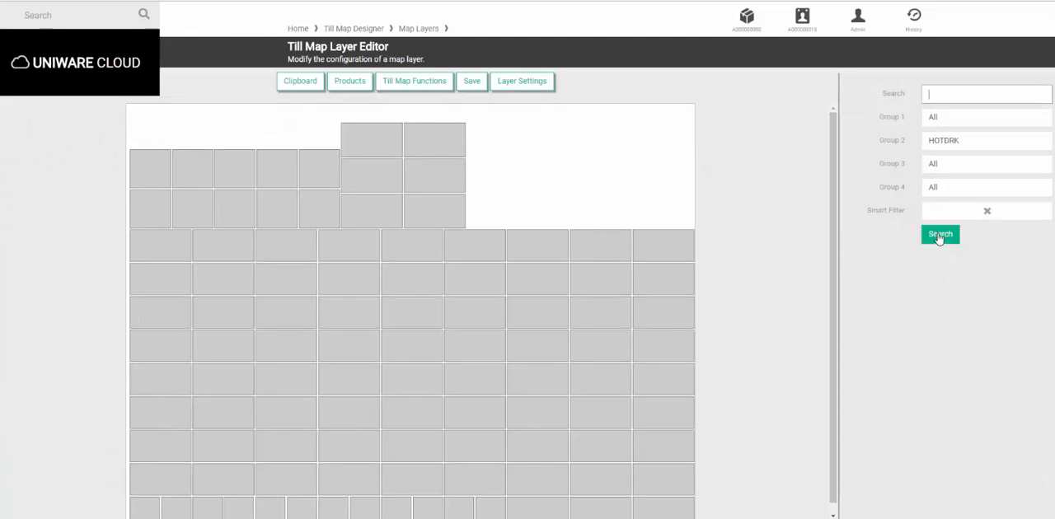
click(939, 235)
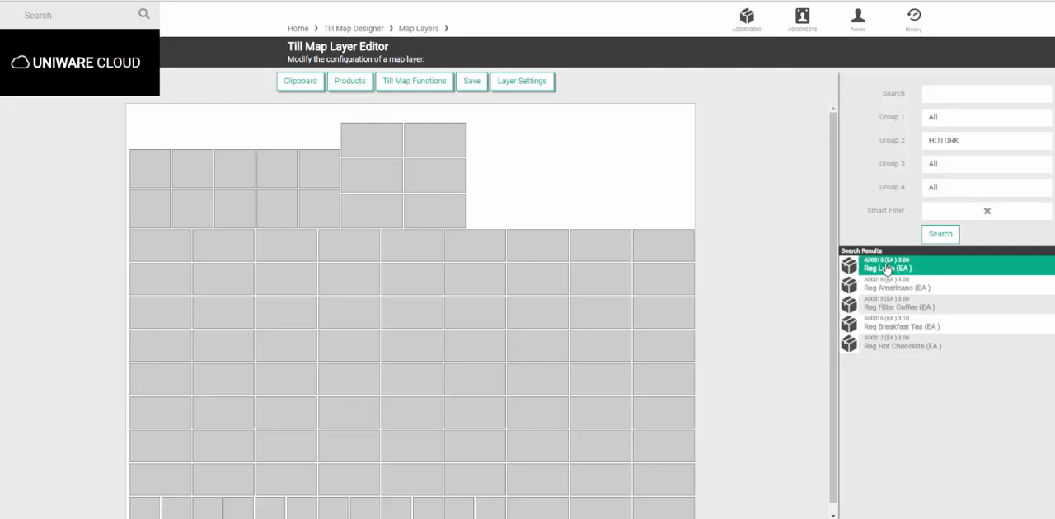
Place Reg Latte, Reg Americano, Reg Filter Coffee, Reg Breakfast Tea and Reg Hot Chocolate onto grid buttons
drag(887, 270, 144, 282)
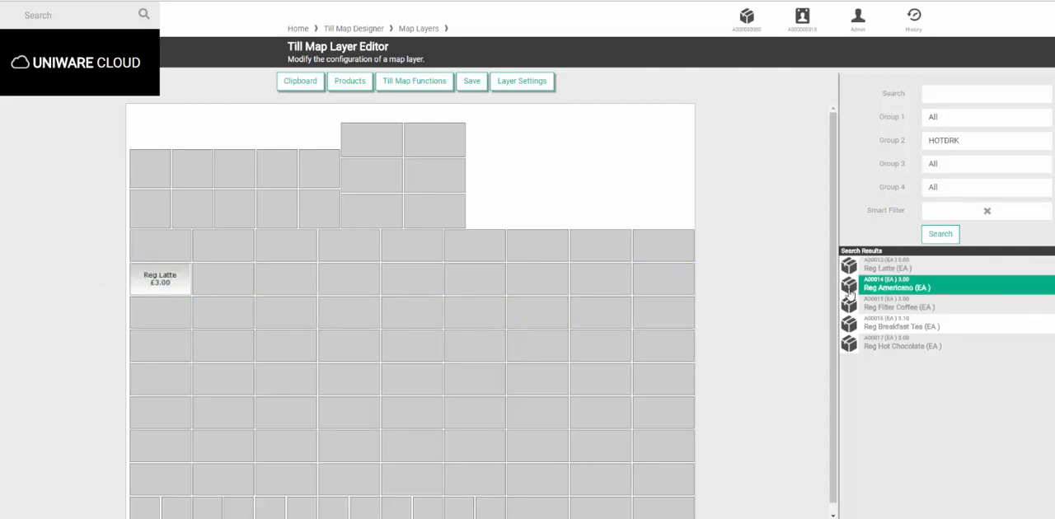
drag(890, 288, 145, 314)
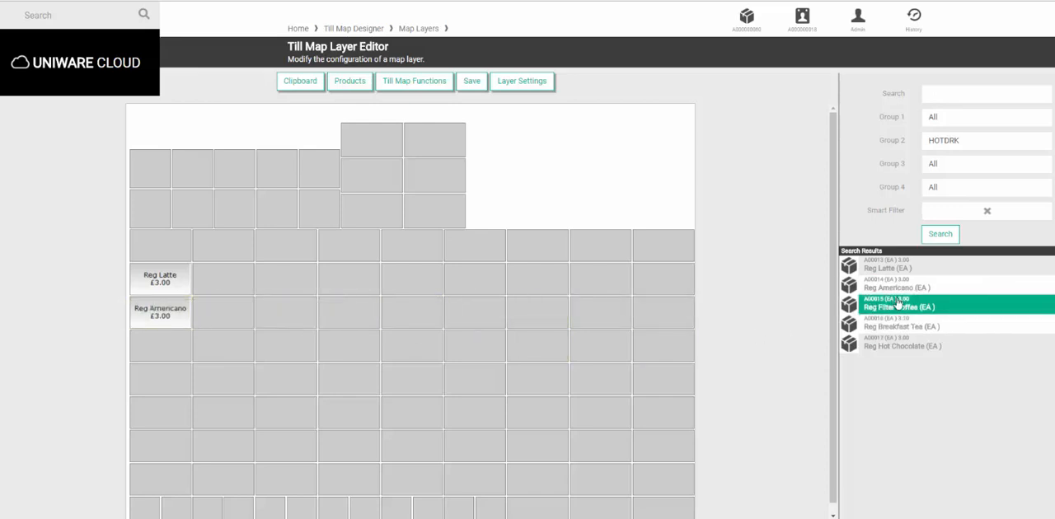
drag(883, 307, 171, 380)
drag(910, 327, 310, 286)
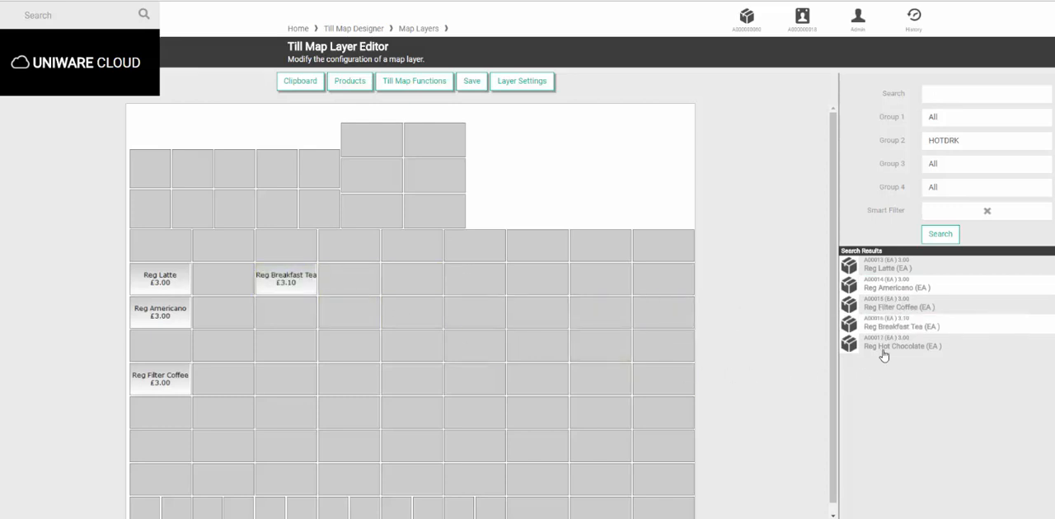
drag(883, 354, 288, 353)
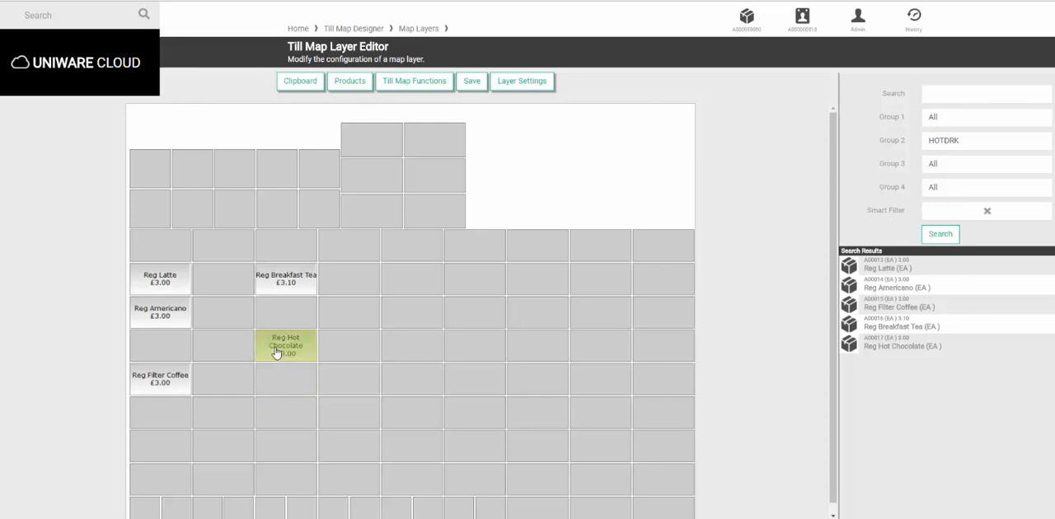
Select the five drink buttons and set their background colour to DB4A03 and font weight to Bold
click(174, 284)
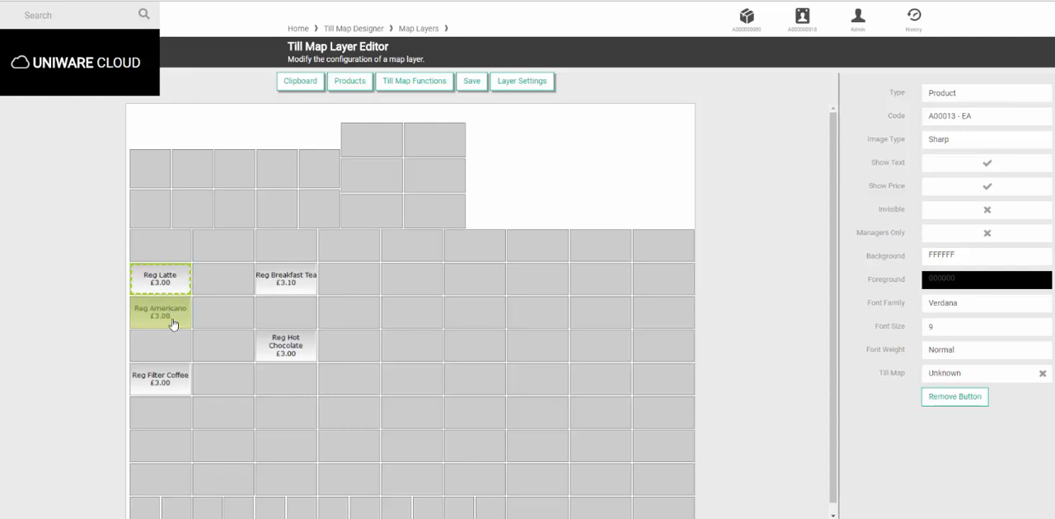
ctrl+click(171, 321)
ctrl+click(169, 381)
ctrl+click(293, 282)
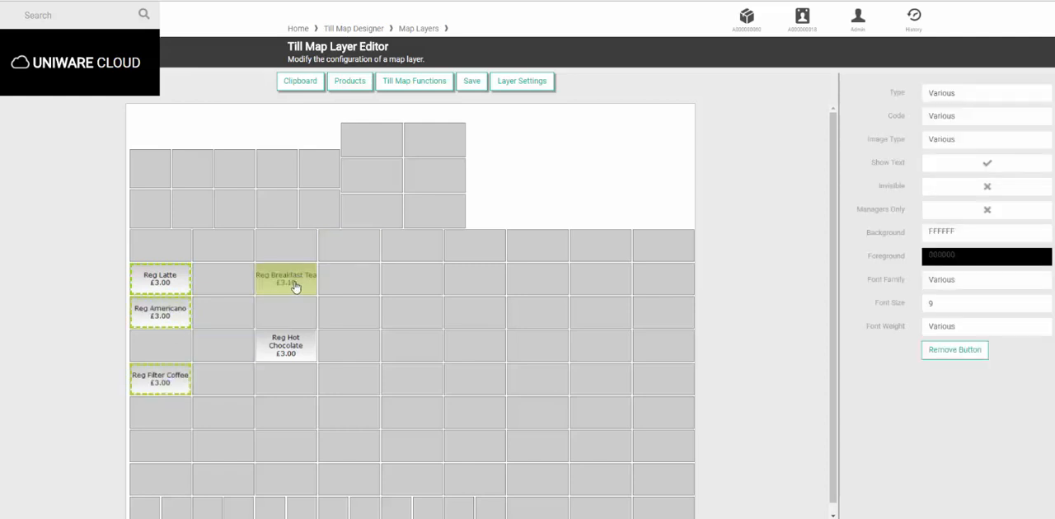
ctrl+click(289, 360)
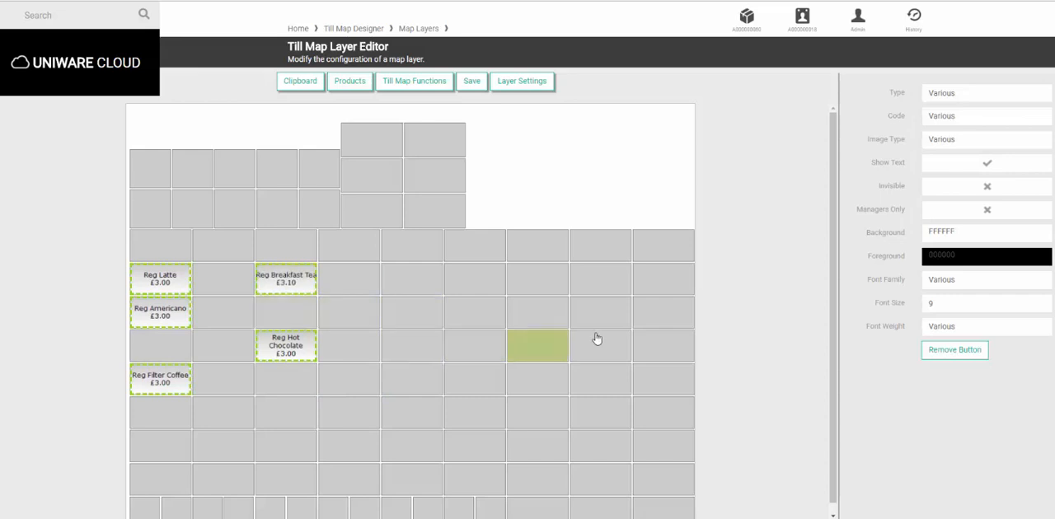
click(939, 237)
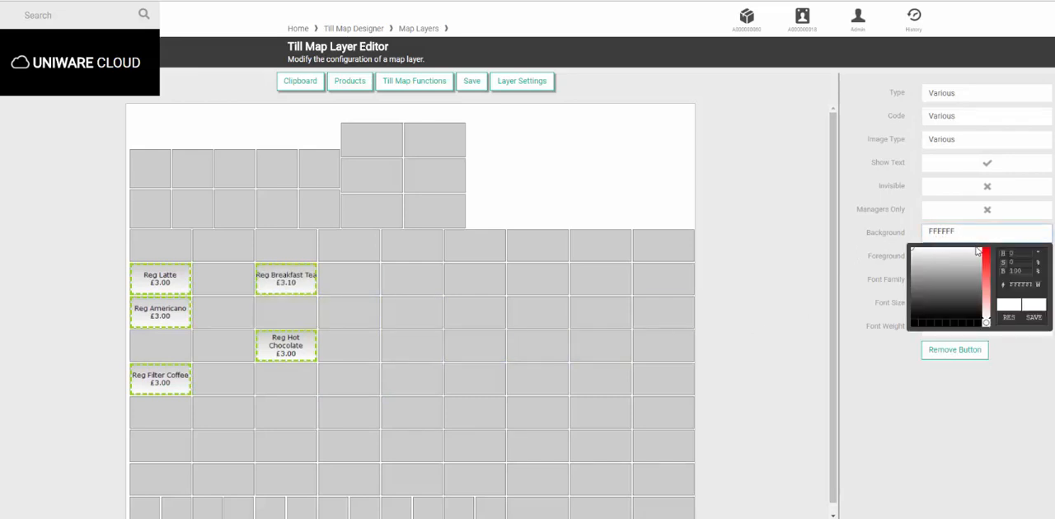
click(987, 252)
click(914, 257)
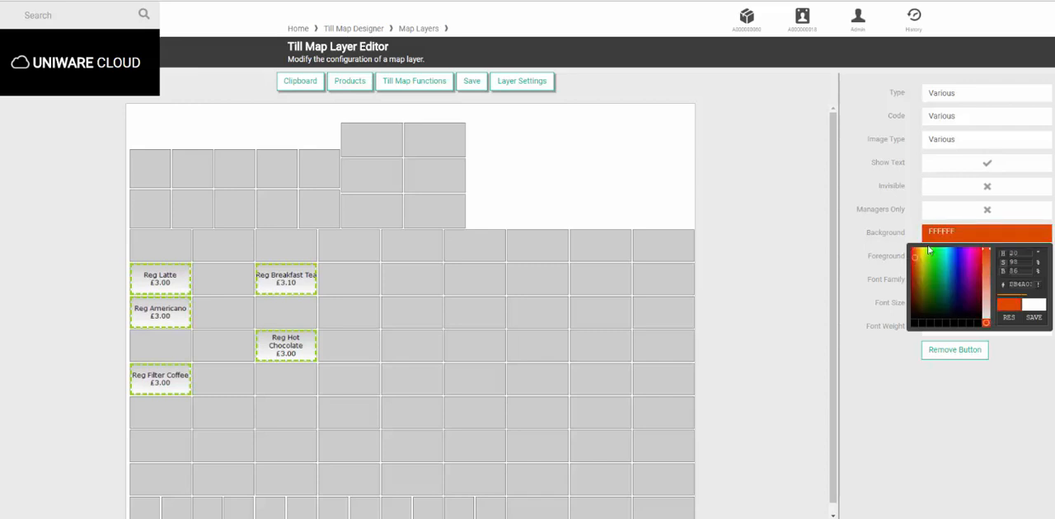
click(954, 236)
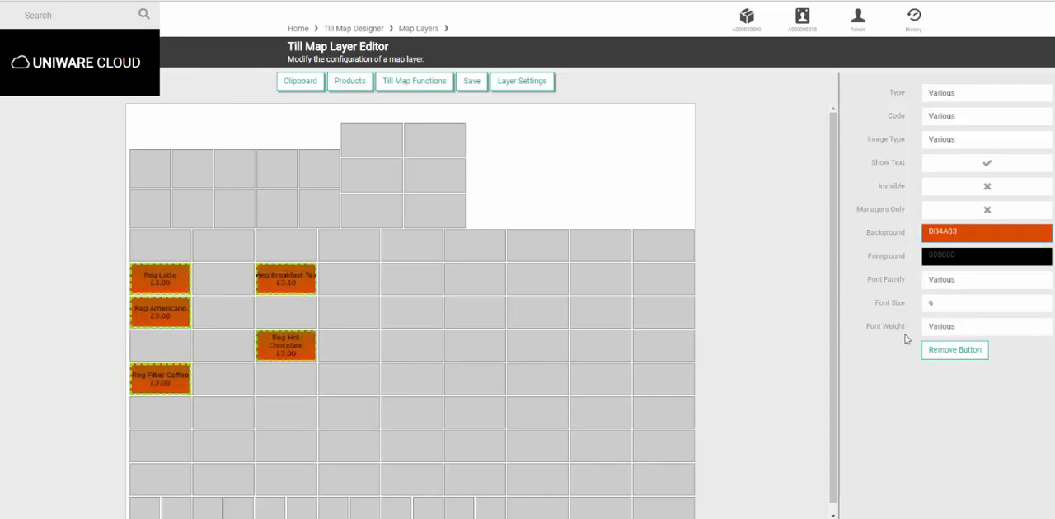
click(934, 330)
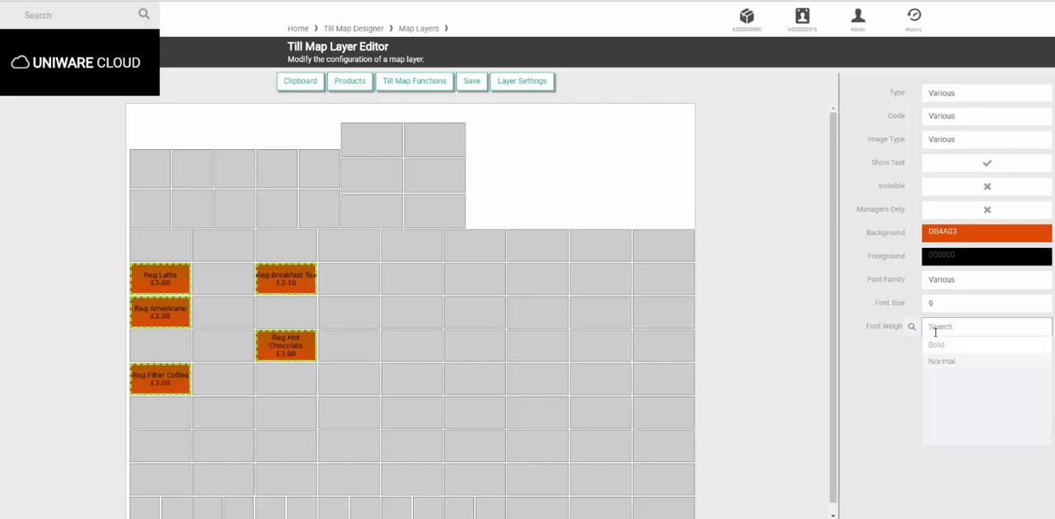
click(936, 347)
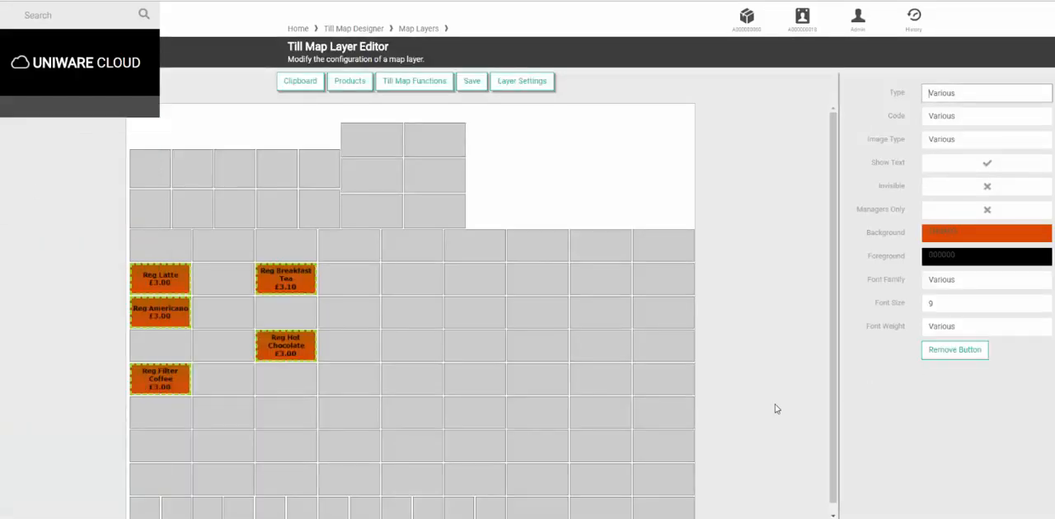
Save the layer and create a till map for it
drag(266, 347, 375, 333)
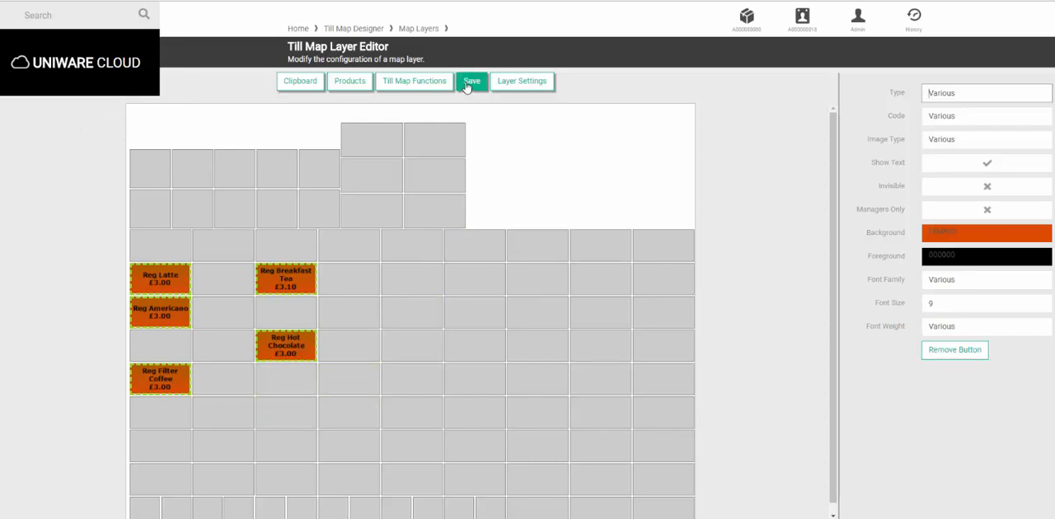
click(468, 84)
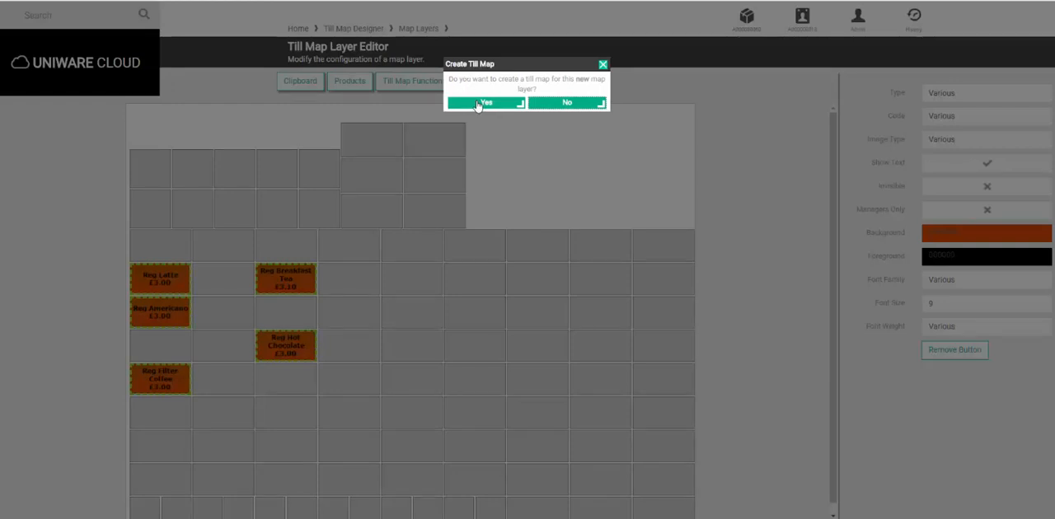
click(478, 103)
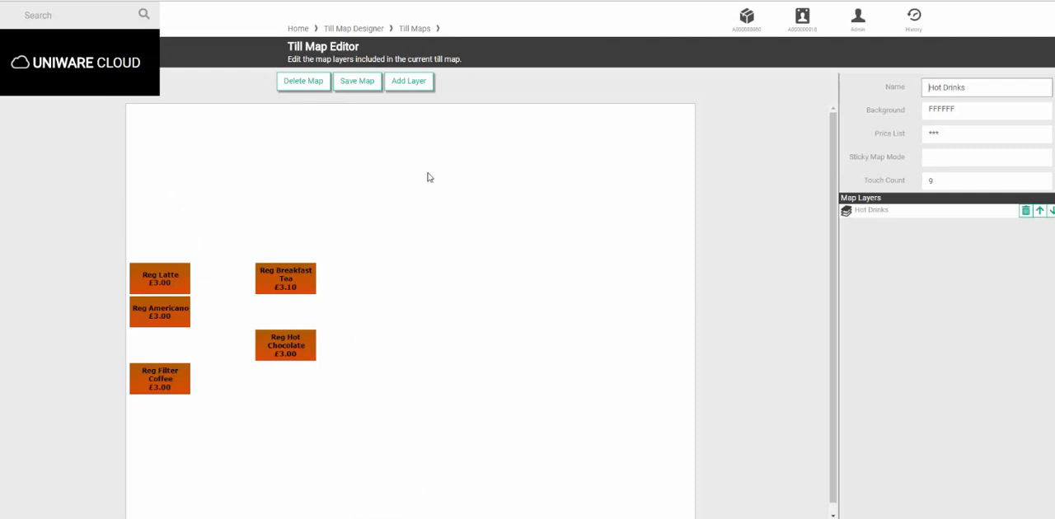
Add the Map Links & Functions 1024x768 layer to the Hot Drinks till map and save the map
click(410, 82)
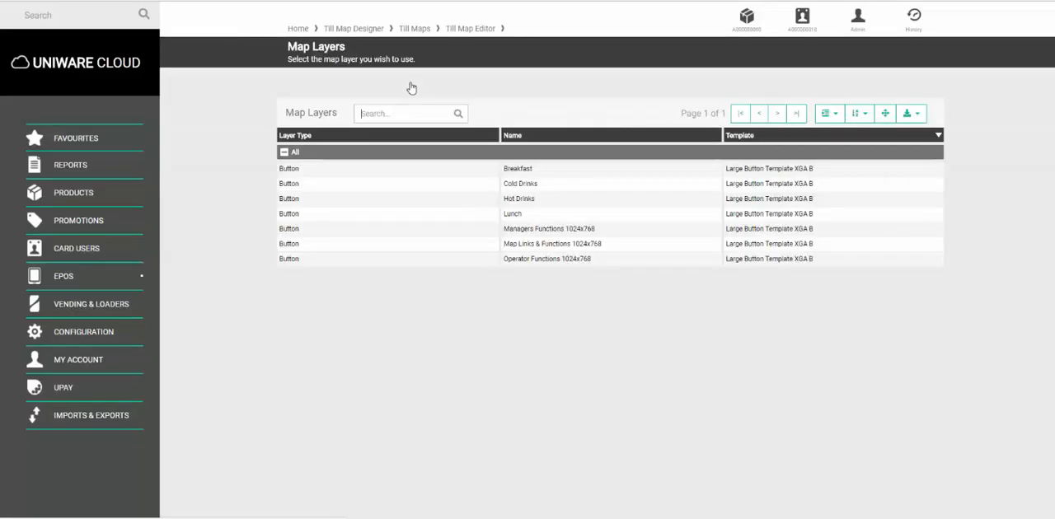
click(562, 247)
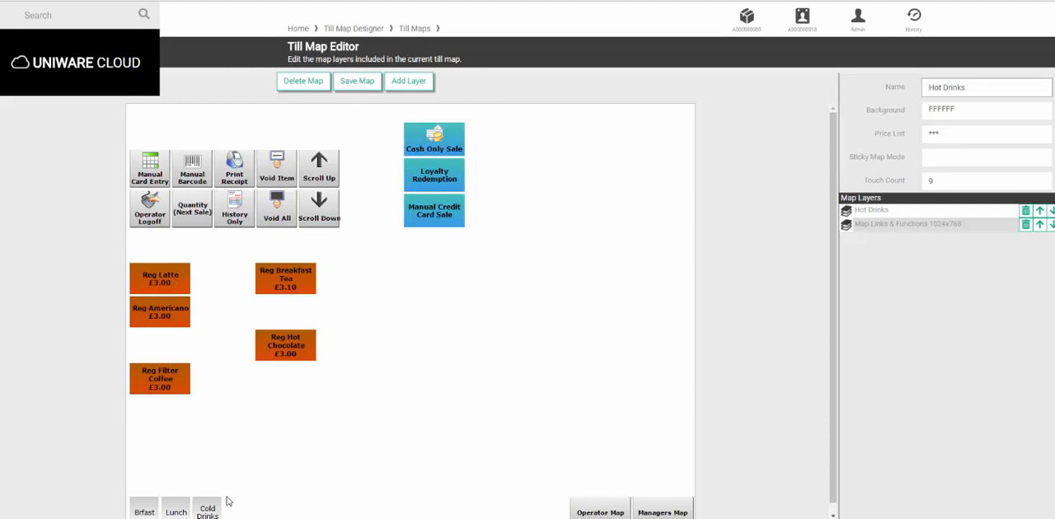
scroll(230, 501, down, 1)
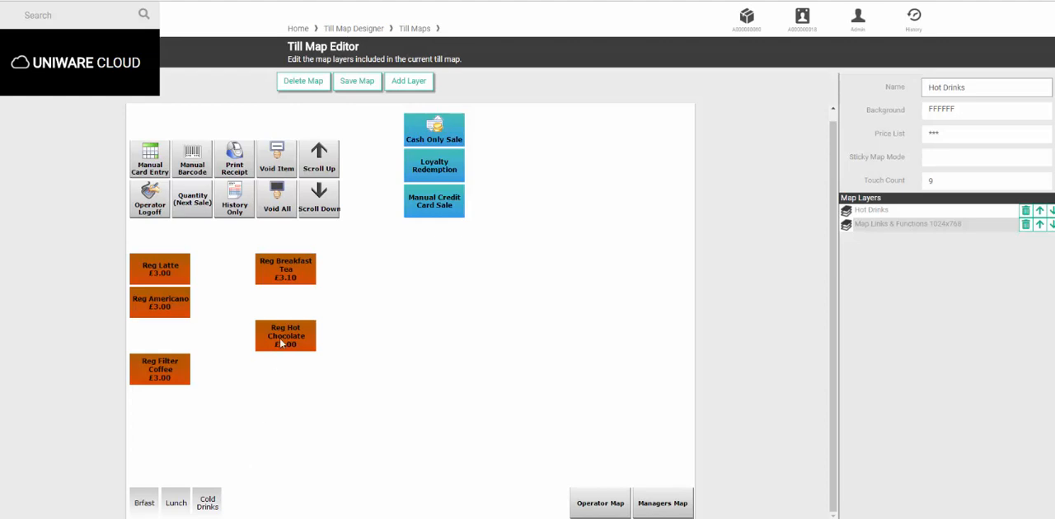
click(352, 83)
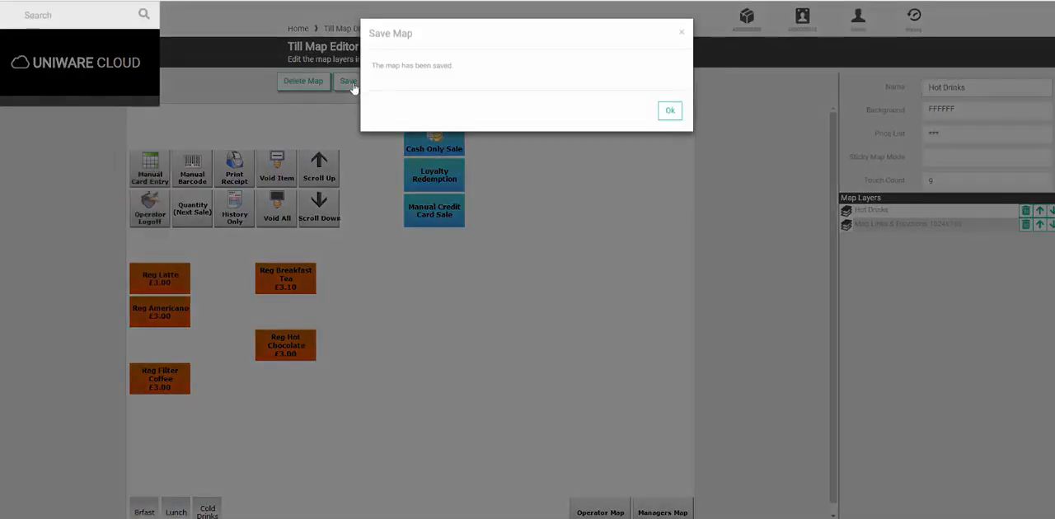
click(668, 111)
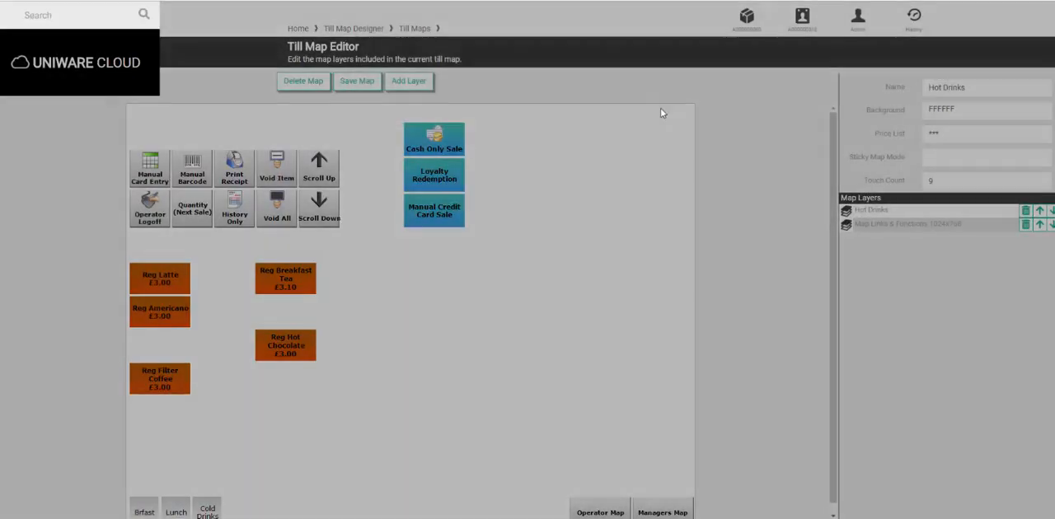
Open the Map Links & Functions 1024x768 layer in the layer editor
click(355, 29)
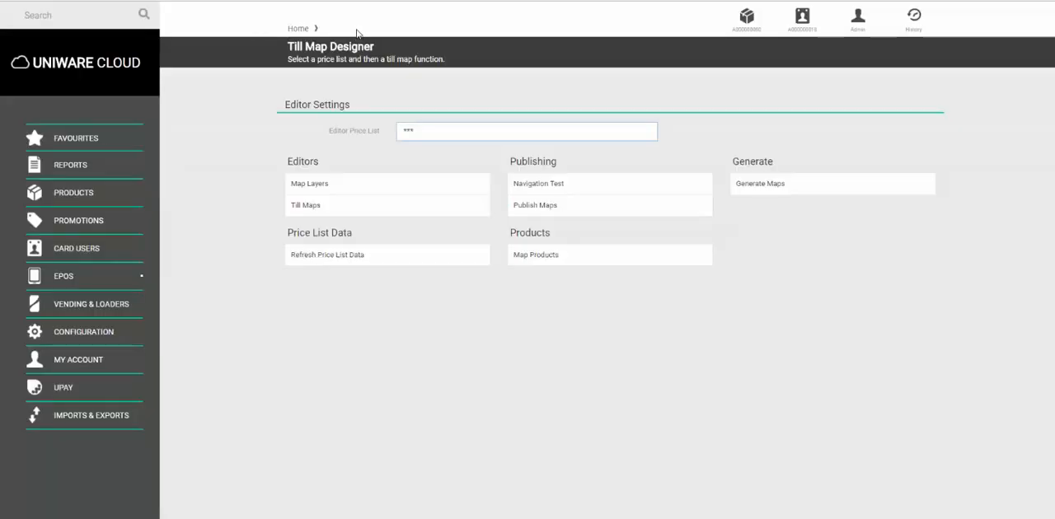
click(330, 189)
click(543, 218)
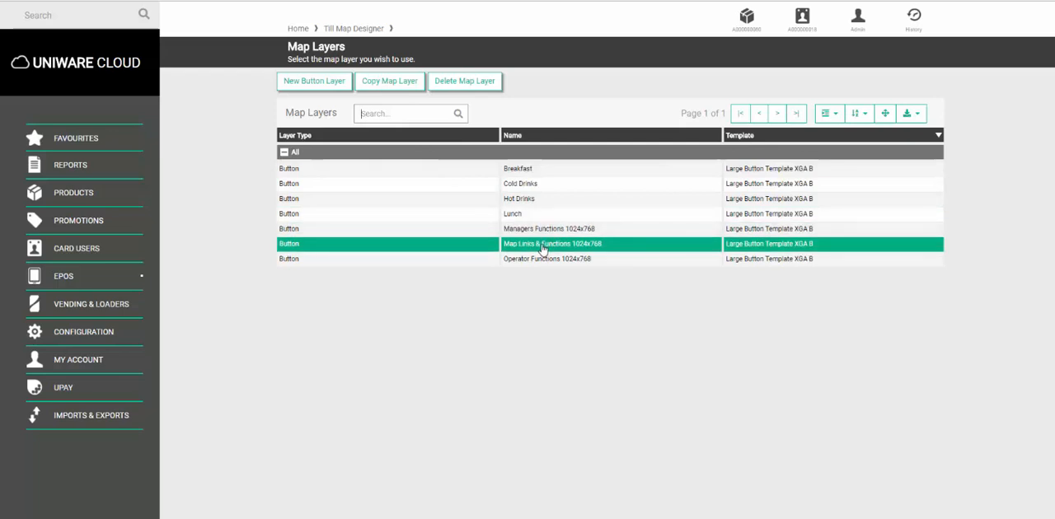
double_click(542, 247)
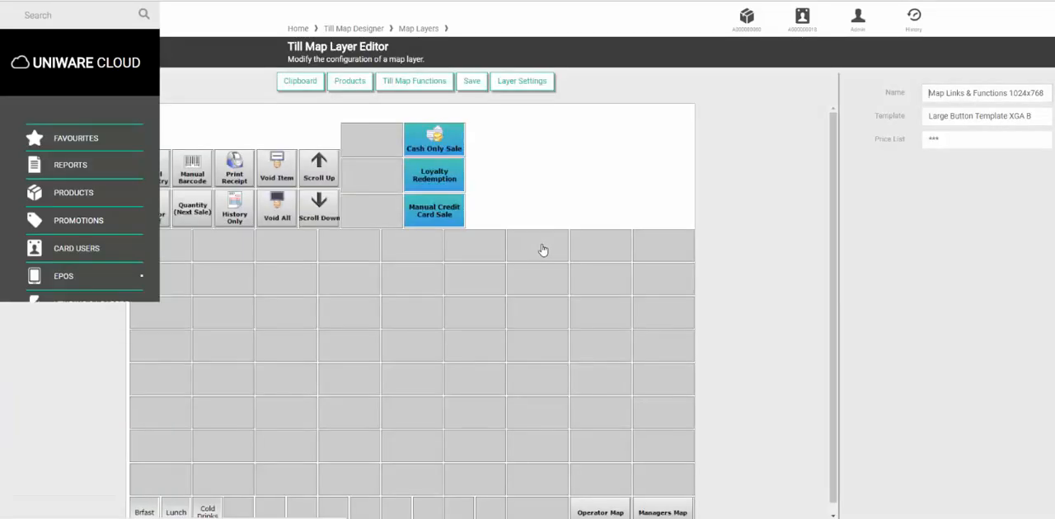
Add a Map Link function button to the bottom row slot next to the Cold Drinks button
scroll(531, 252, down, 1)
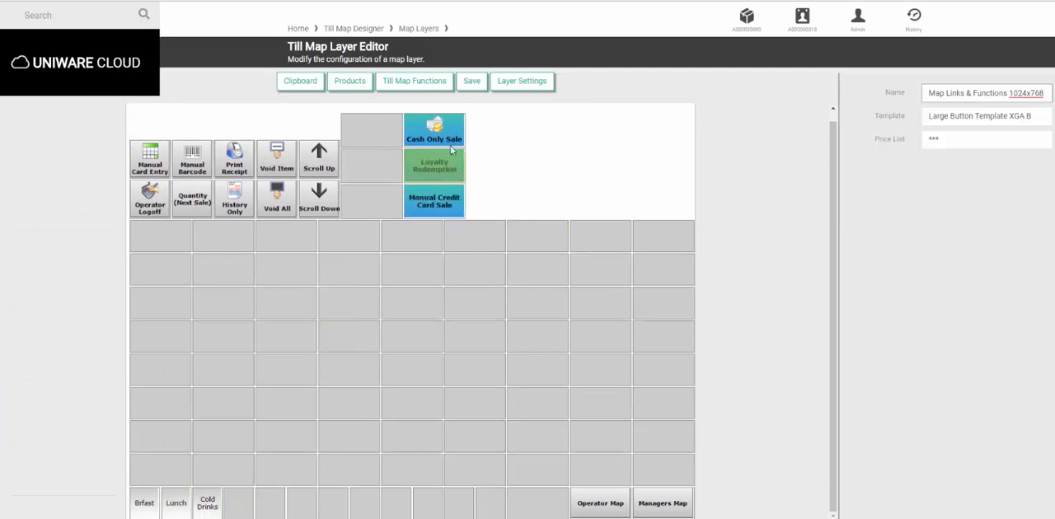
click(436, 89)
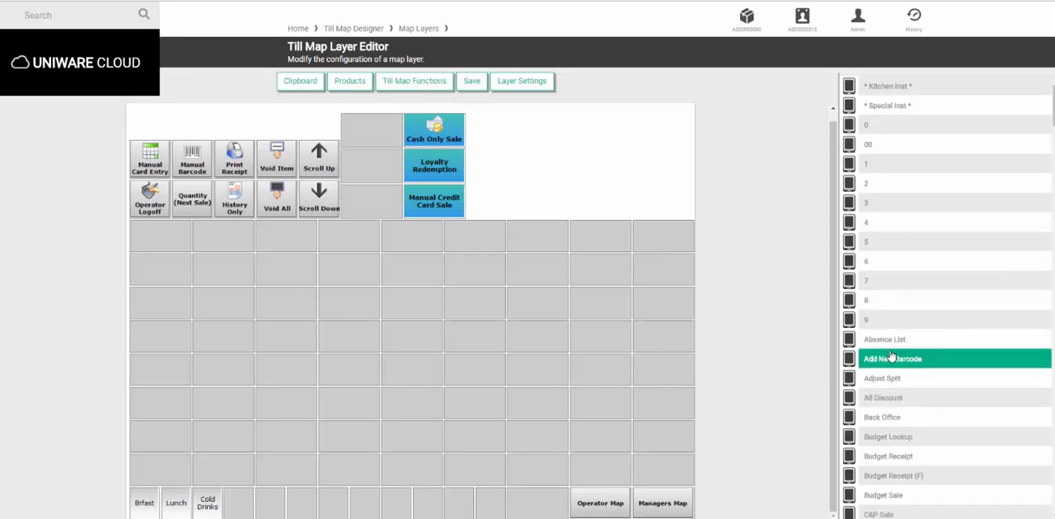
scroll(892, 357, down, 12)
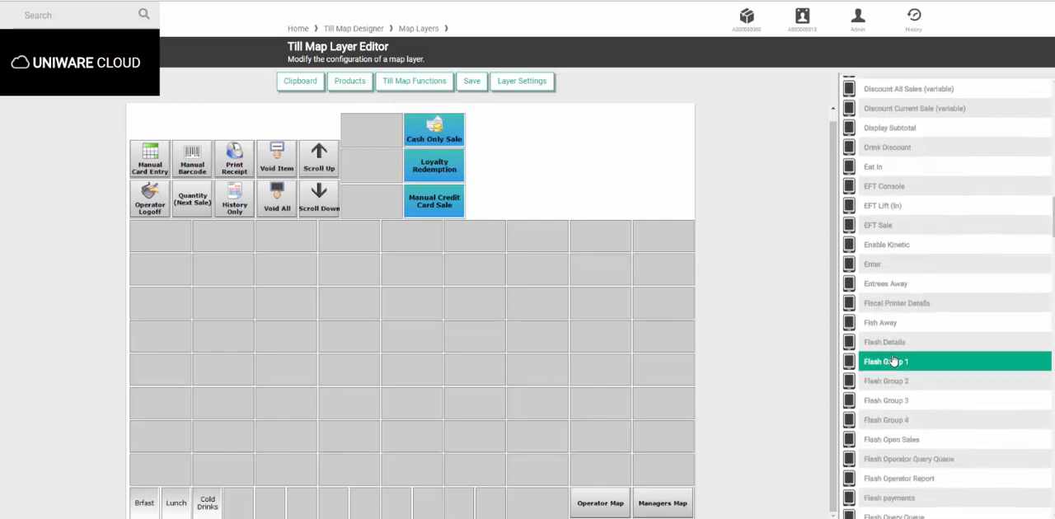
scroll(893, 361, down, 15)
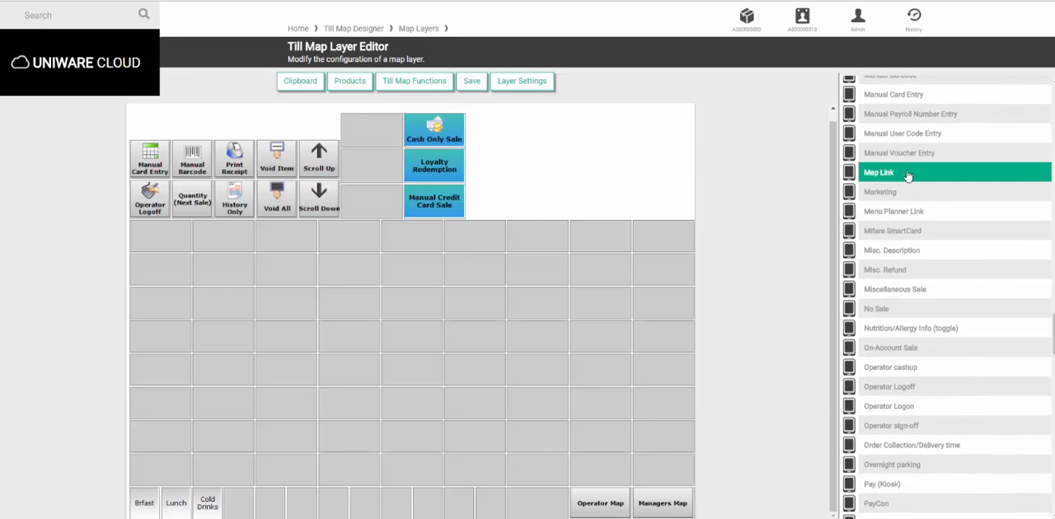
drag(904, 172, 245, 509)
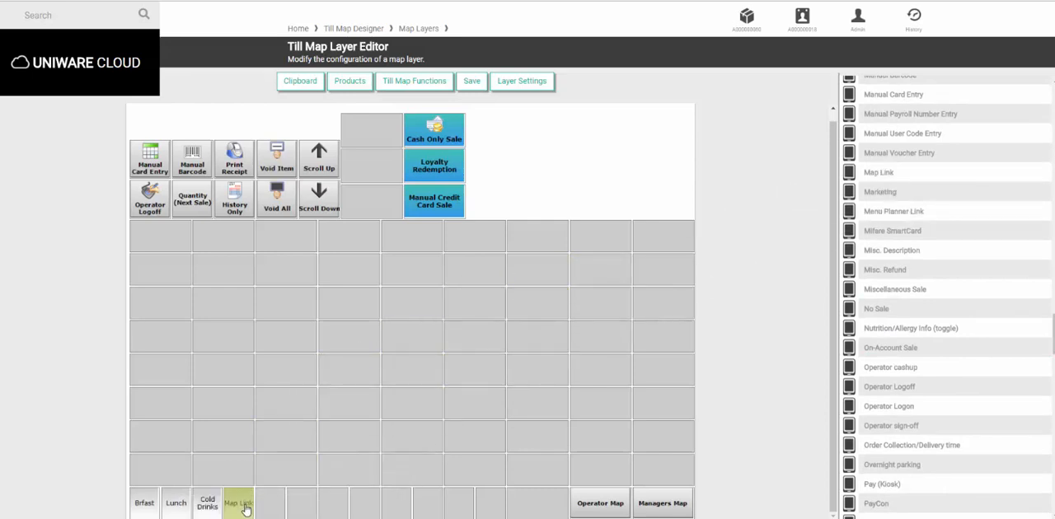
Link the new button to the Hot Drinks till map and save the layer
click(234, 508)
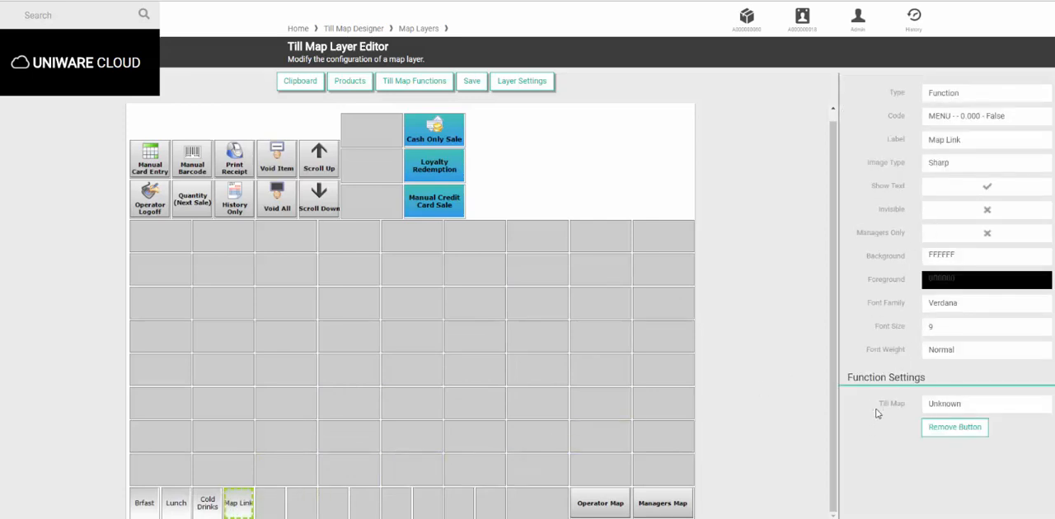
click(960, 408)
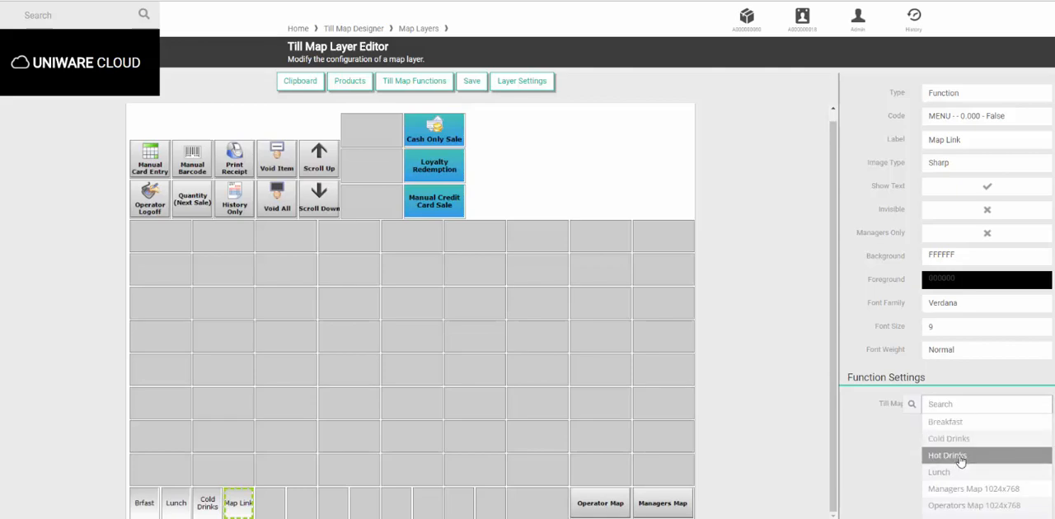
click(960, 457)
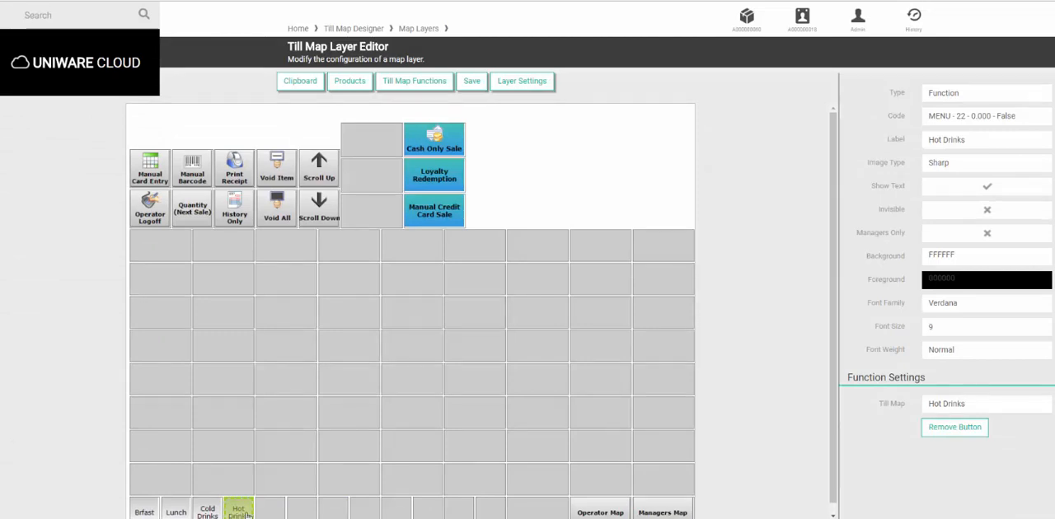
click(472, 82)
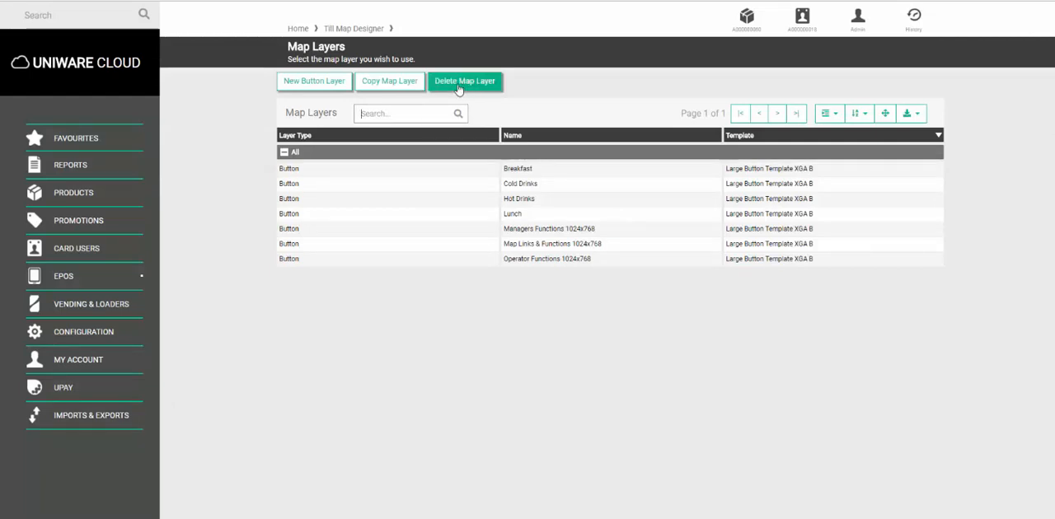
Return to the Till Map Designer and publish the maps to the tills
click(354, 28)
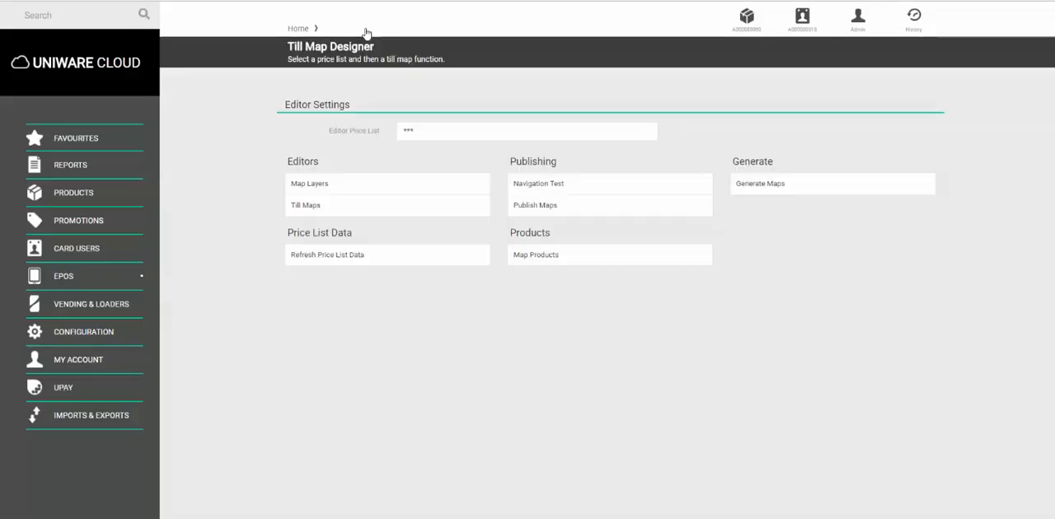
click(537, 211)
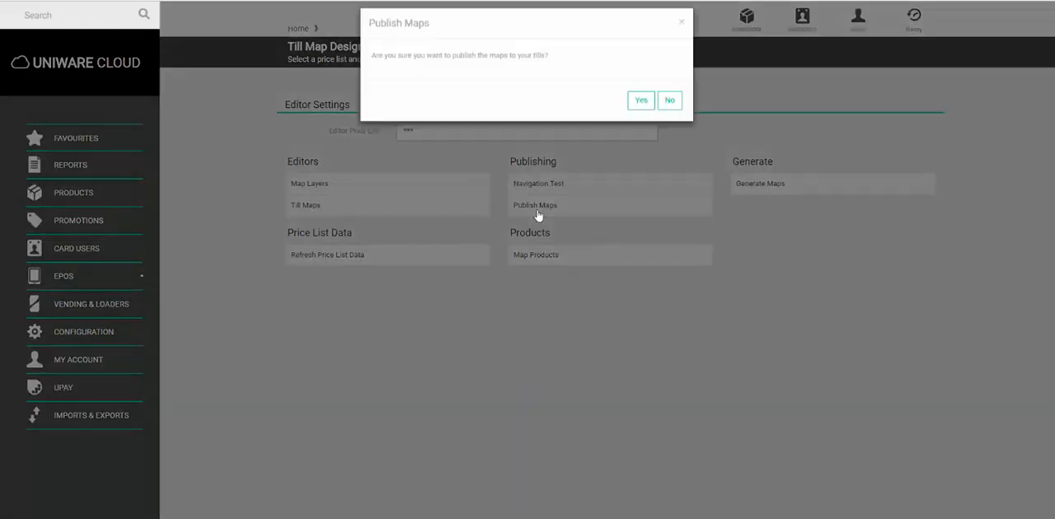
click(637, 111)
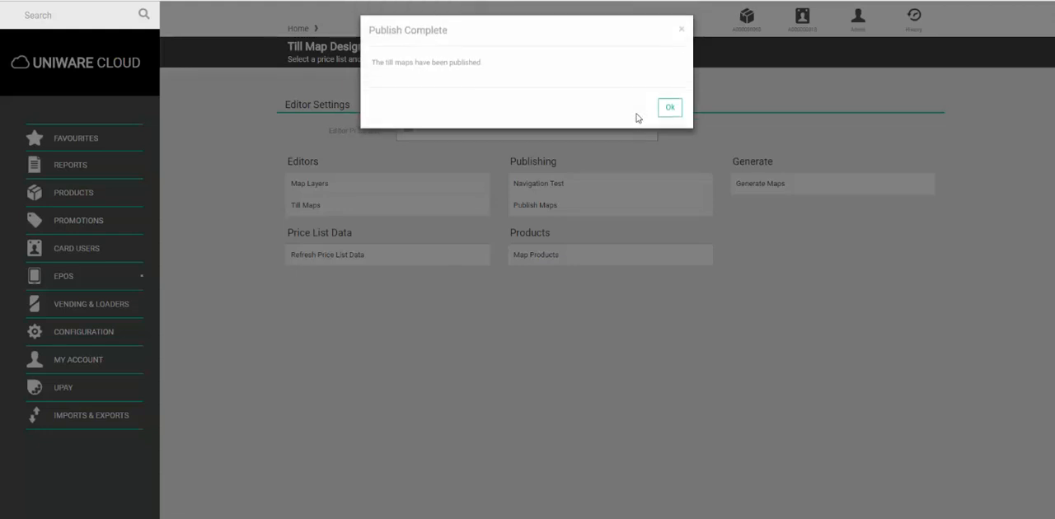
click(668, 111)
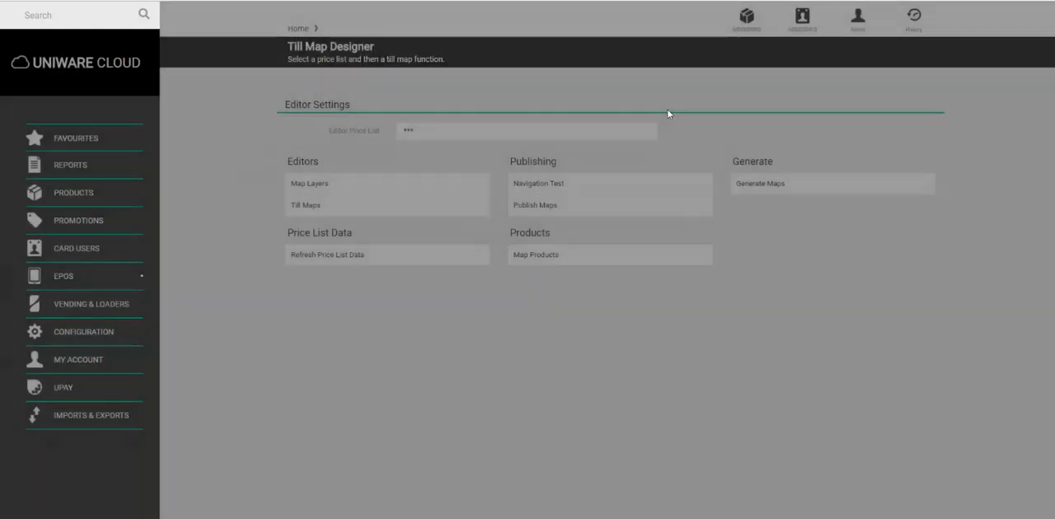